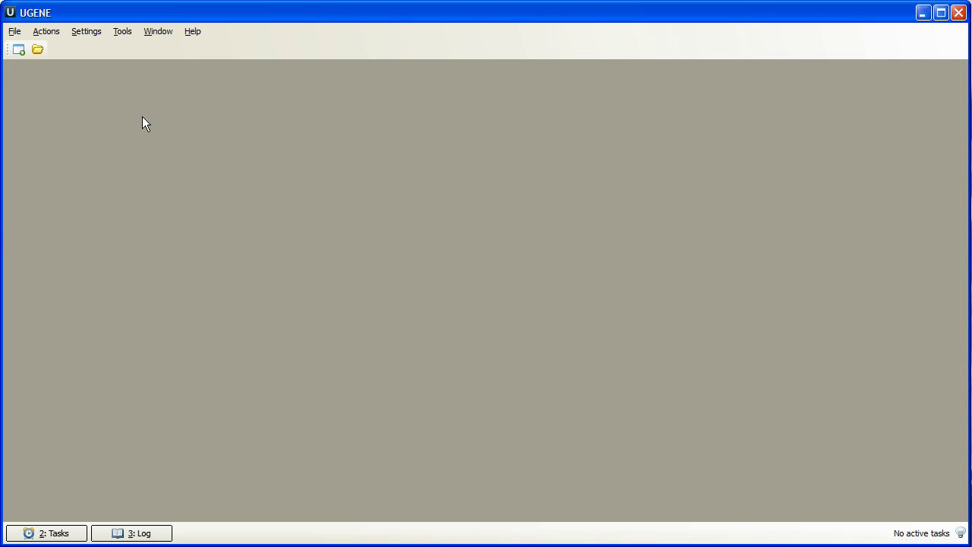
# Open fungal - all.aln from the clustal folder in UGENE.
pyautogui.click(37, 52)
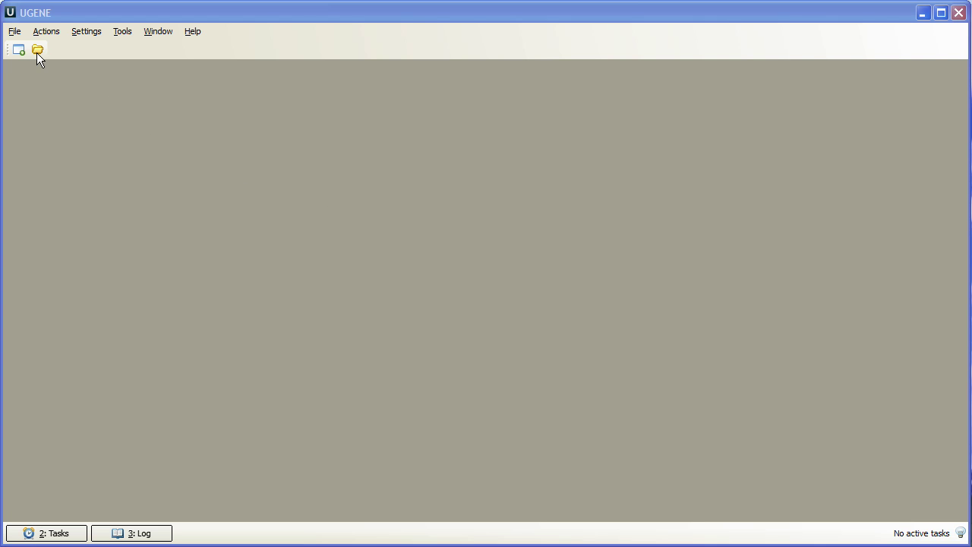
pyautogui.click(318, 262)
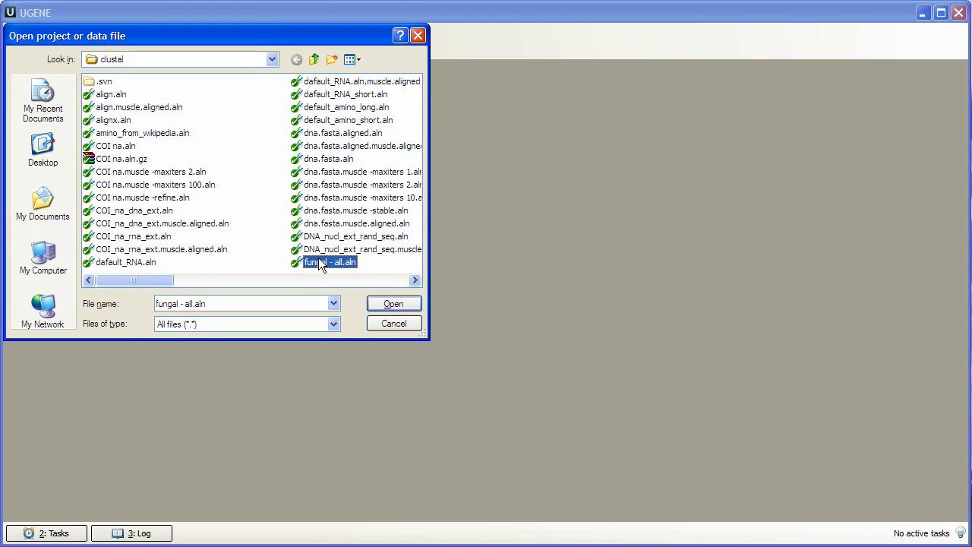
pyautogui.click(404, 307)
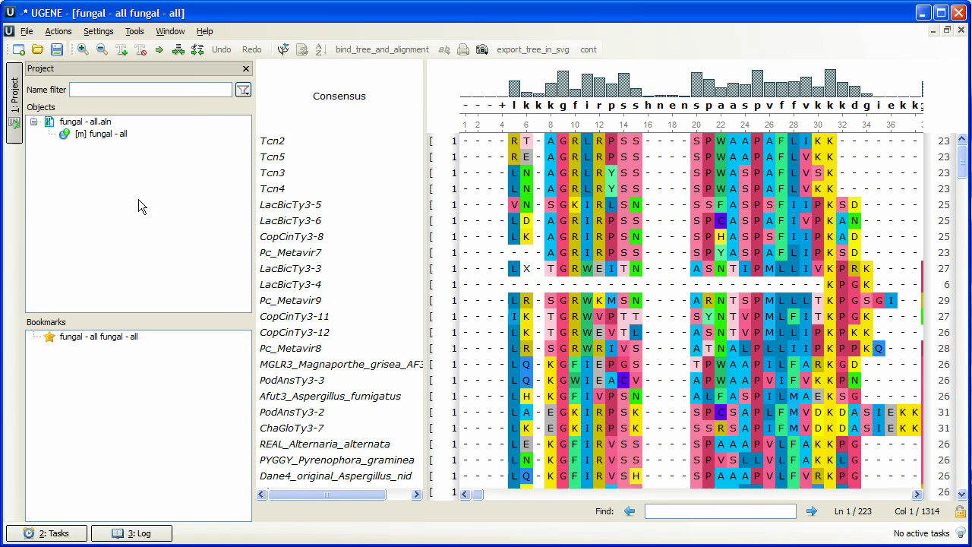
# Save a CLUSTALW copy named fungal - all_copy1.aln and add it to the project.
pyautogui.rightClick(85, 126)
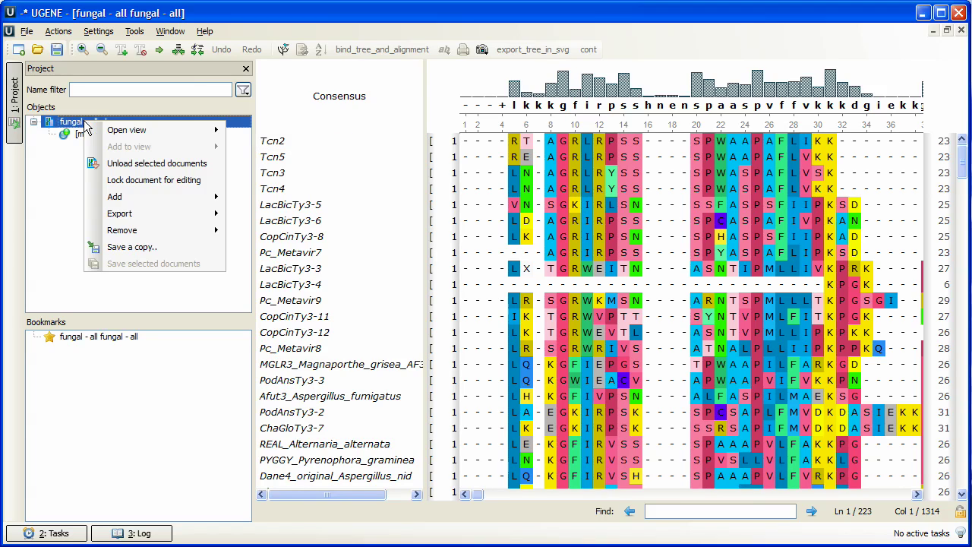
pyautogui.click(181, 249)
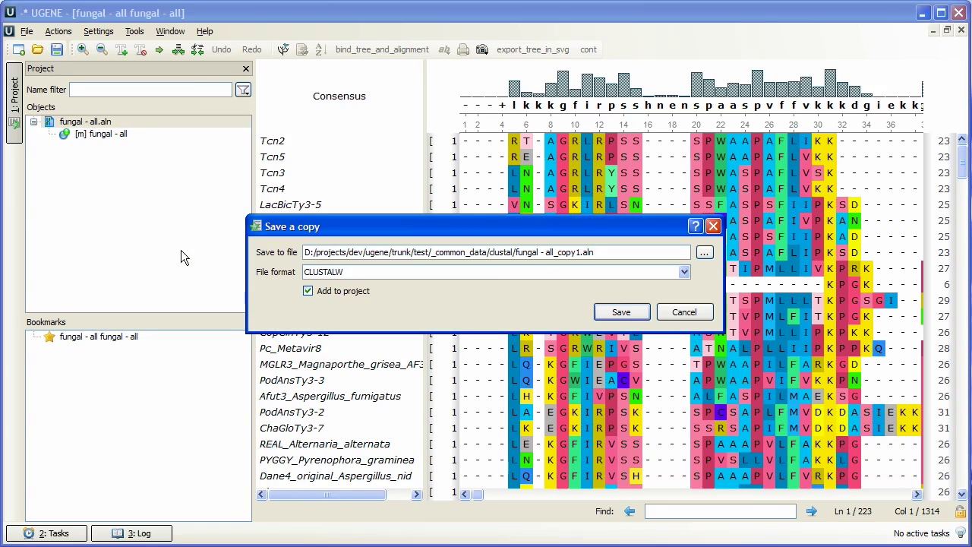
pyautogui.click(601, 252)
pyautogui.click(437, 271)
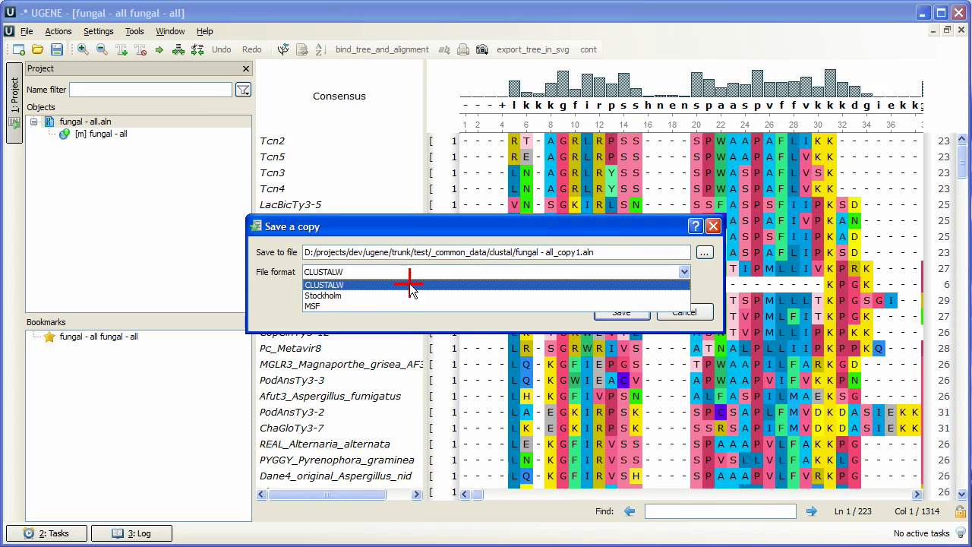
pyautogui.click(410, 283)
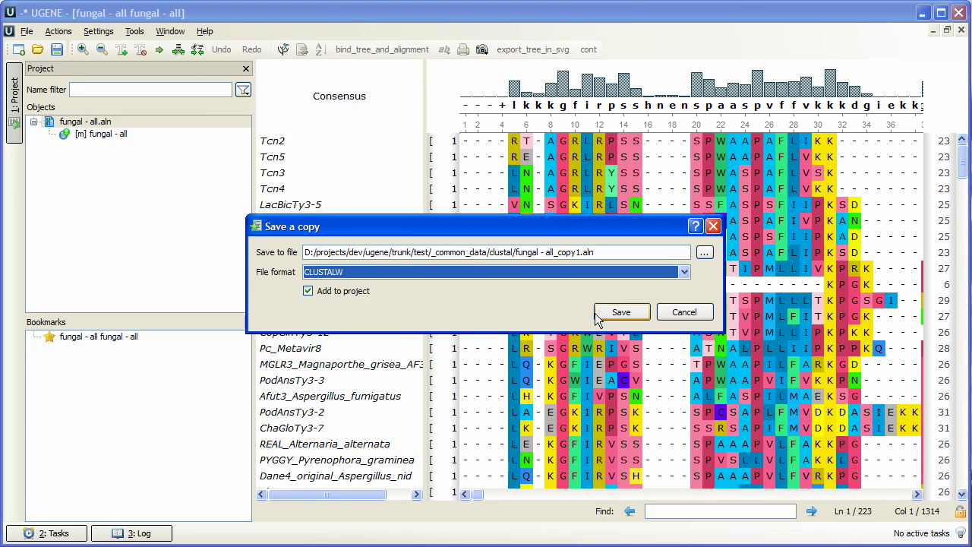
pyautogui.click(621, 314)
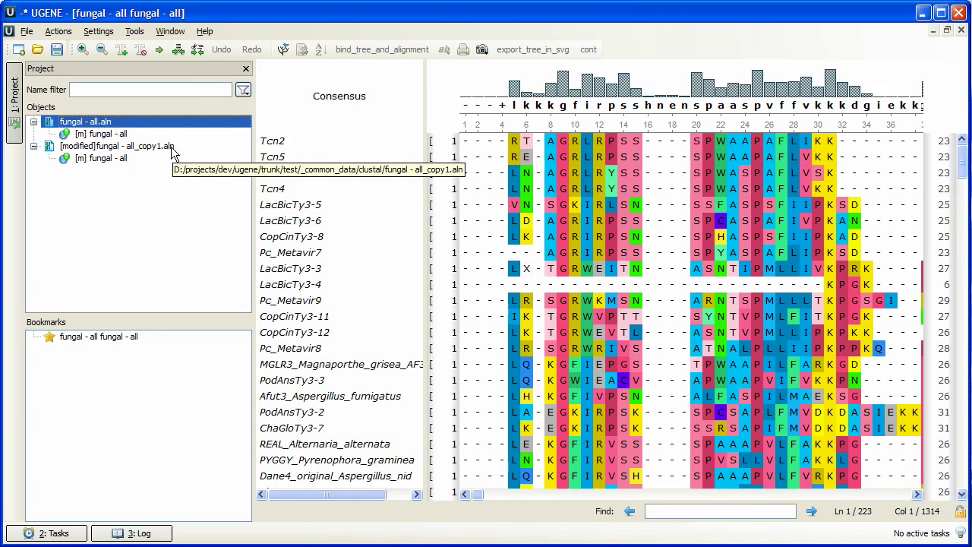
# Open the Align with MUSCLE dialog for the fungal alignment.
pyautogui.rightClick(481, 261)
pyautogui.moveTo(524, 349)
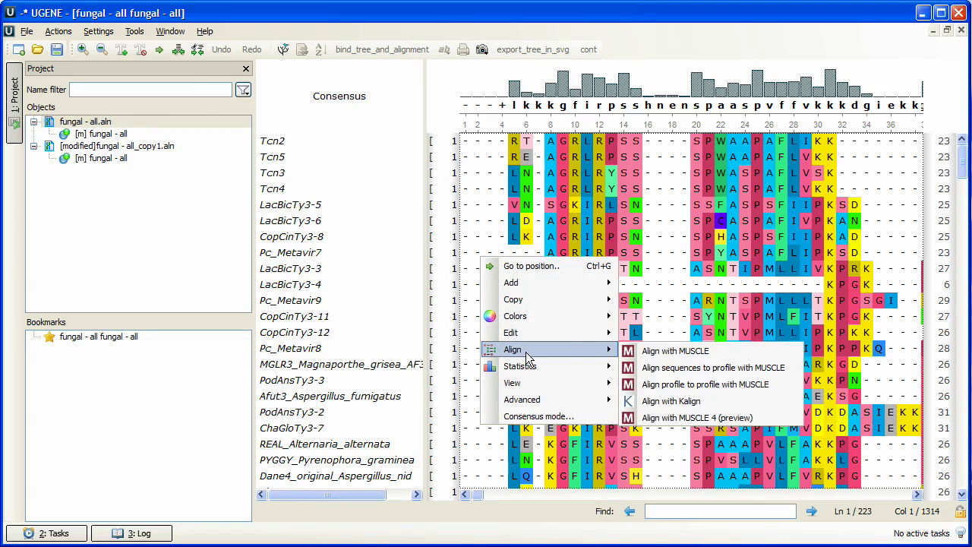
pyautogui.click(661, 351)
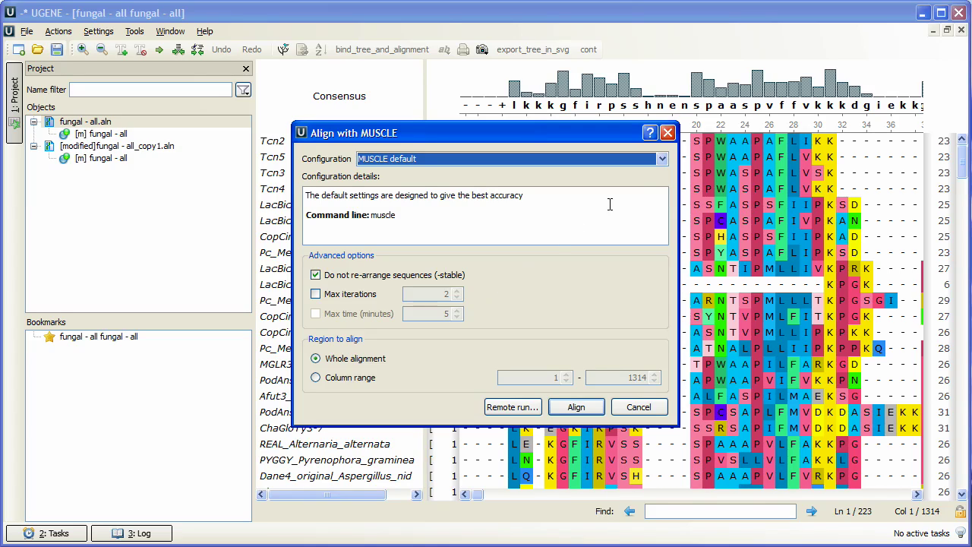
# Try the Large alignment configuration preset, then switch to Refine only.
pyautogui.click(662, 160)
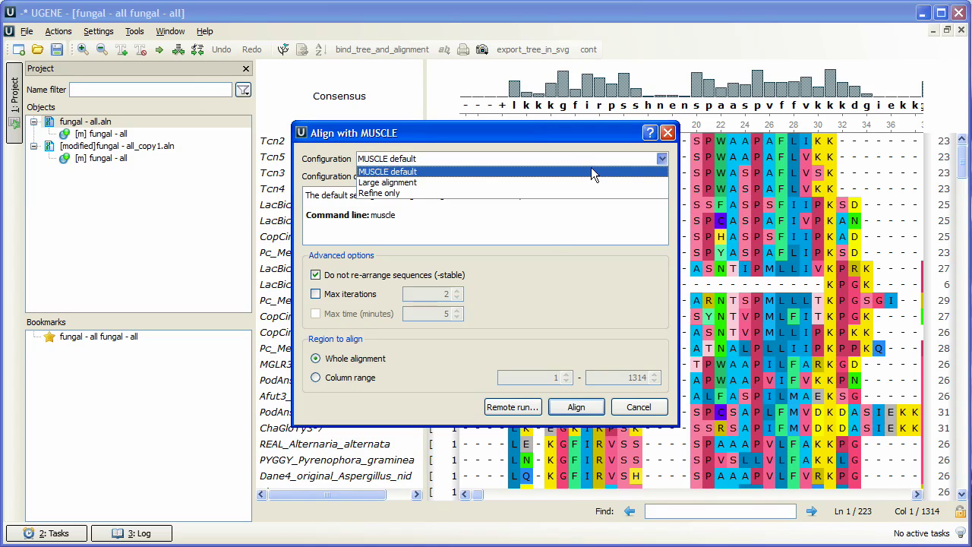
pyautogui.click(483, 180)
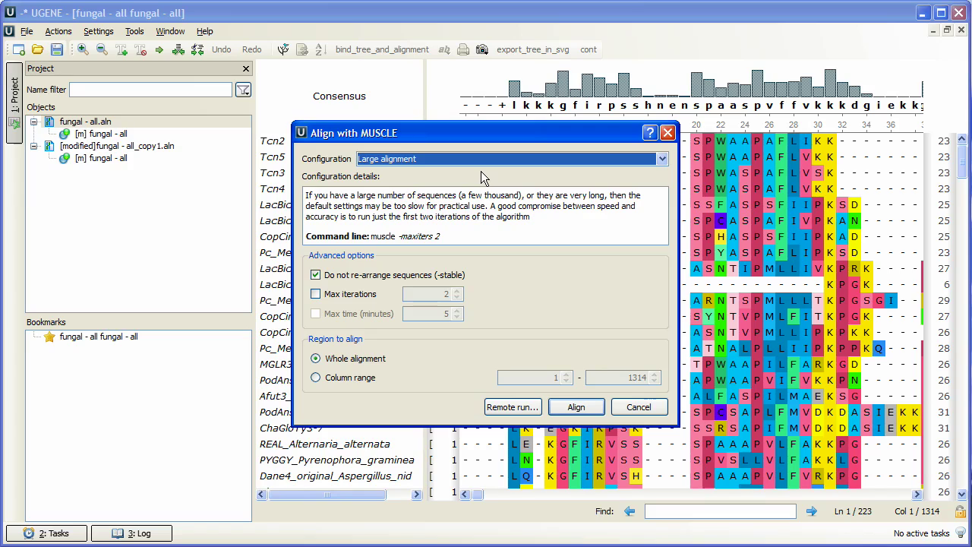
pyautogui.click(482, 159)
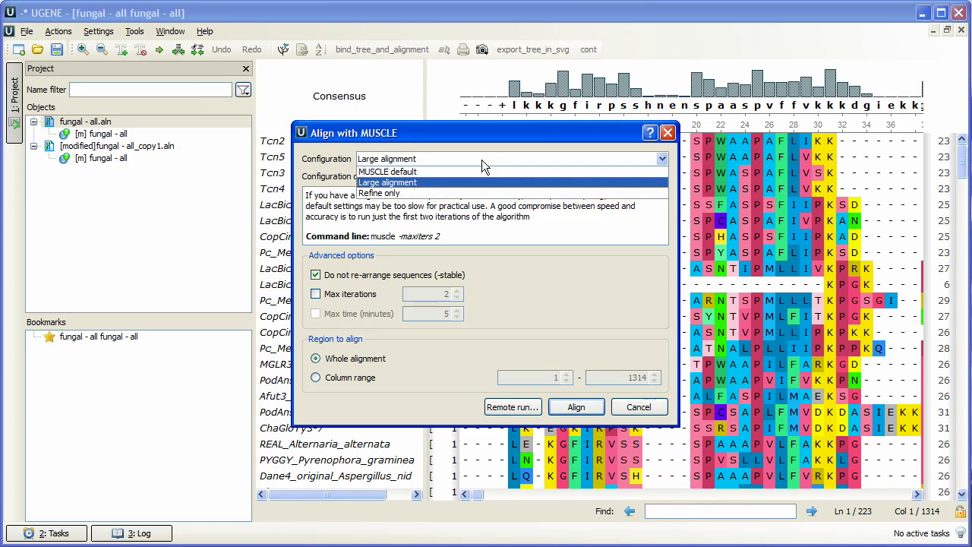
pyautogui.click(462, 193)
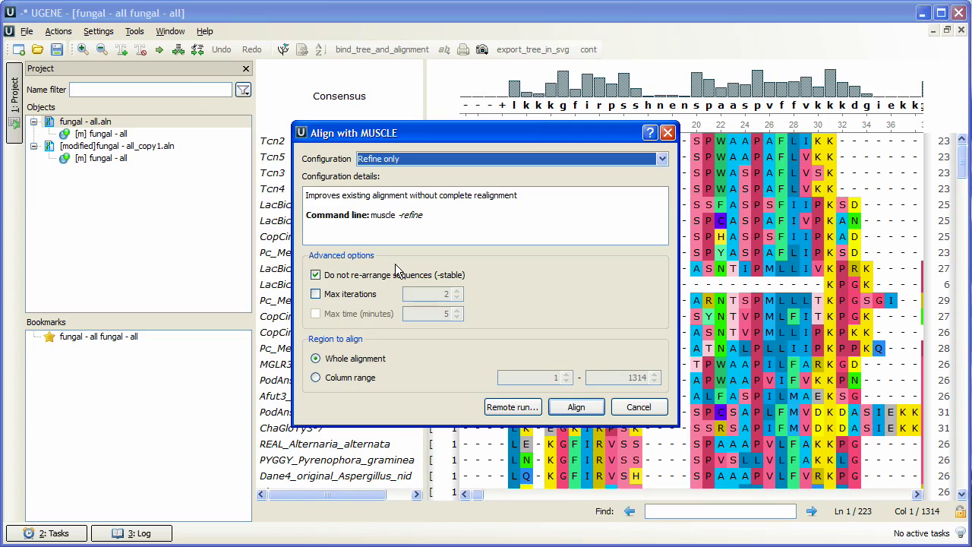
# Run MUSCLE with the default preset, -stable kept on and no max iterations.
pyautogui.click(472, 156)
pyautogui.click(458, 170)
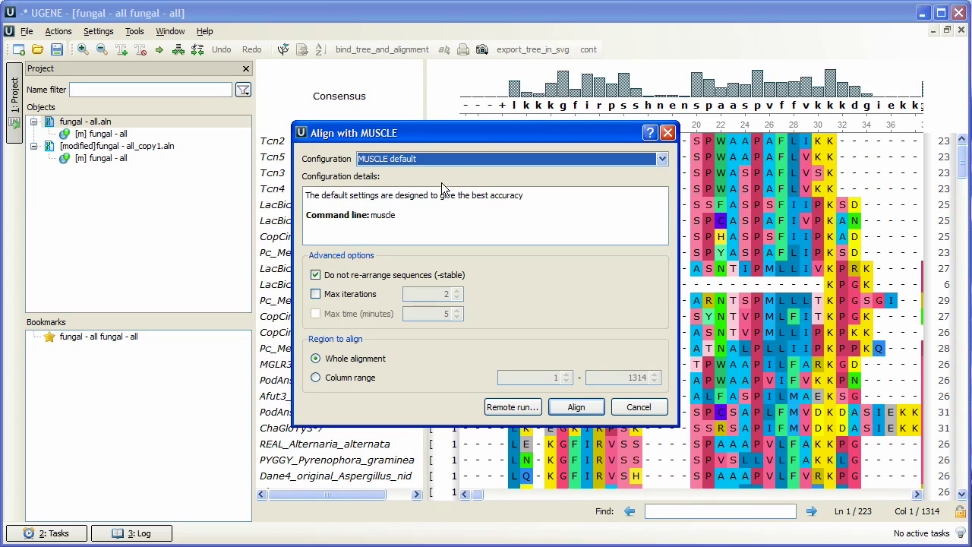
pyautogui.click(316, 278)
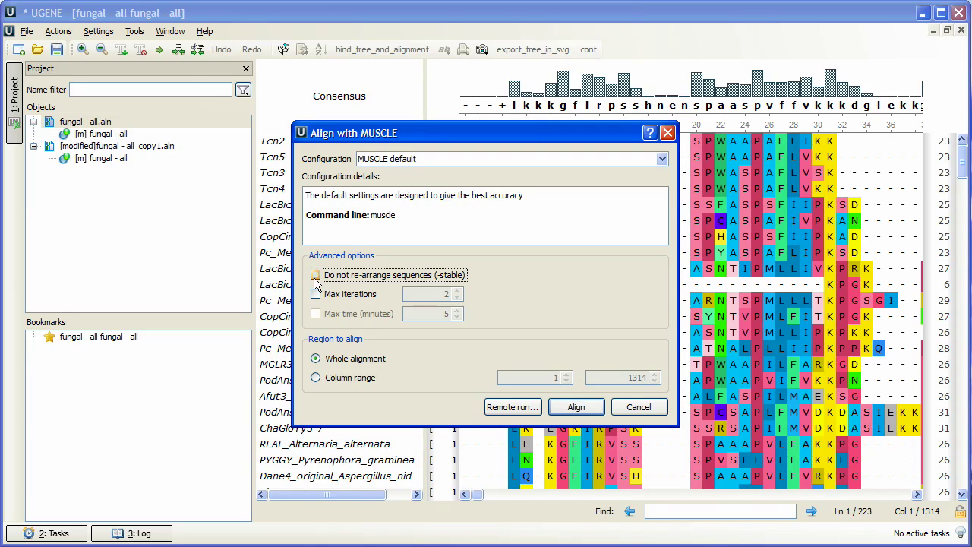
pyautogui.click(316, 278)
pyautogui.click(316, 296)
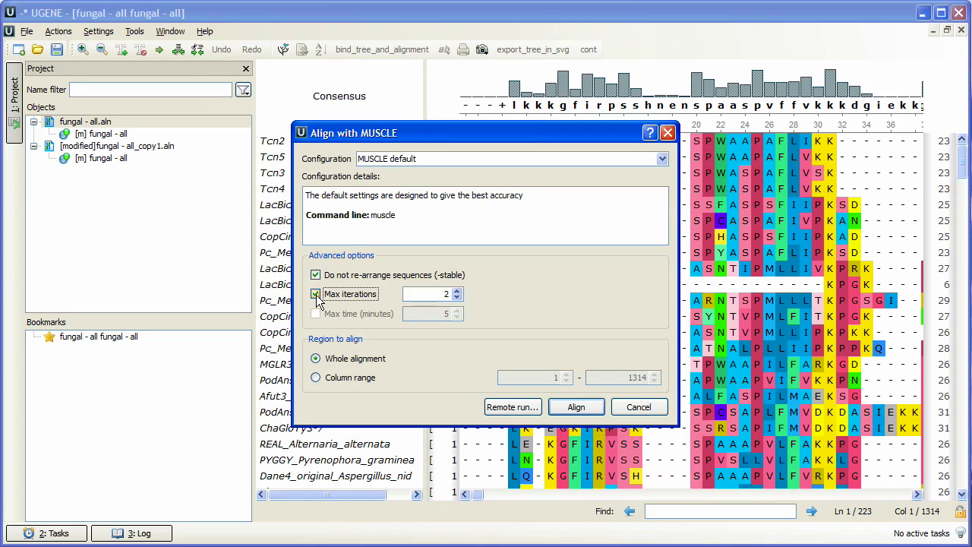
pyautogui.click(316, 295)
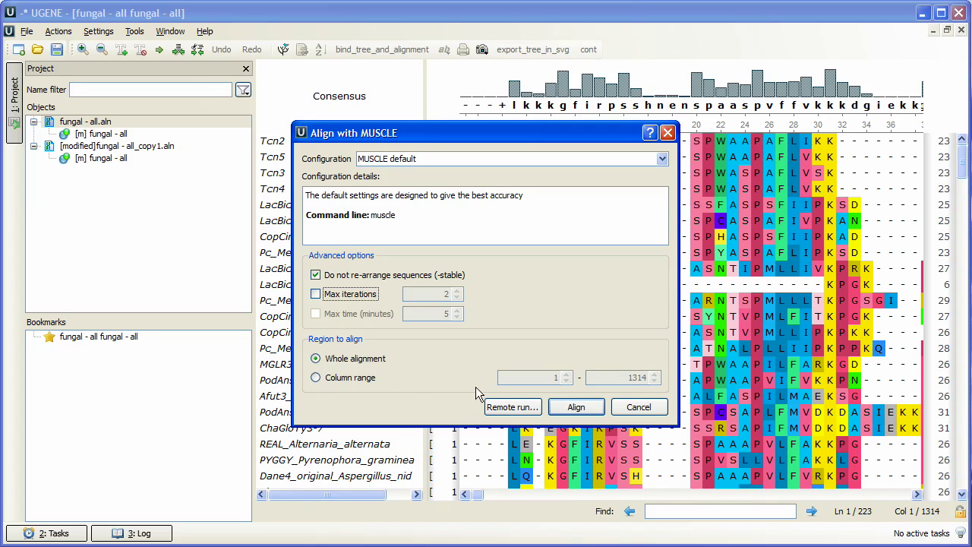
pyautogui.click(573, 408)
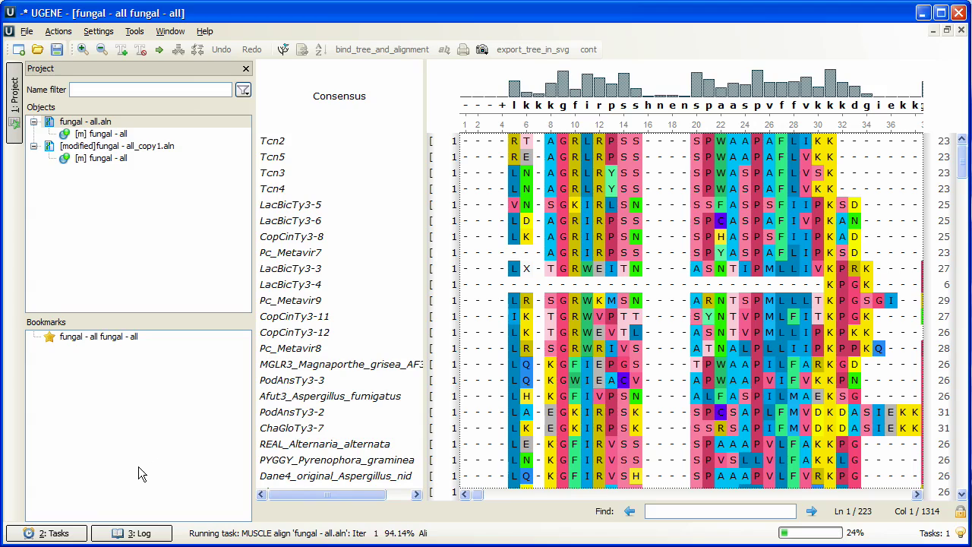
# Watch the MUSCLE align task in the Tasks panel until it finishes without cancelling it.
pyautogui.click(70, 533)
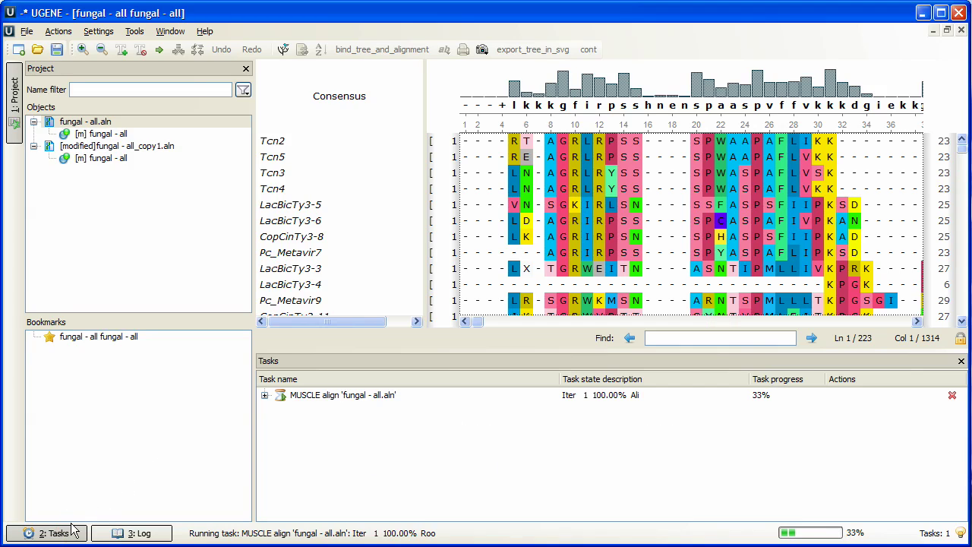
pyautogui.rightClick(348, 403)
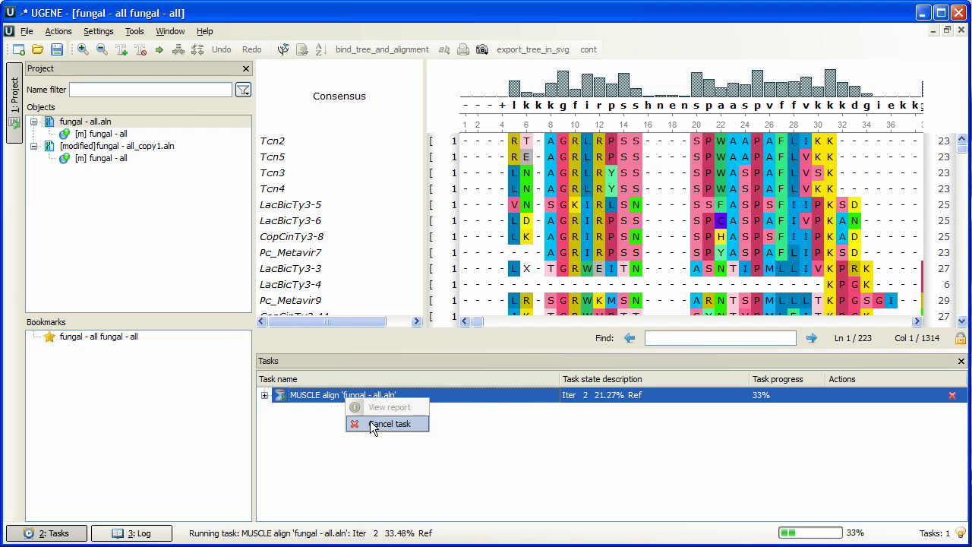
pyautogui.click(298, 429)
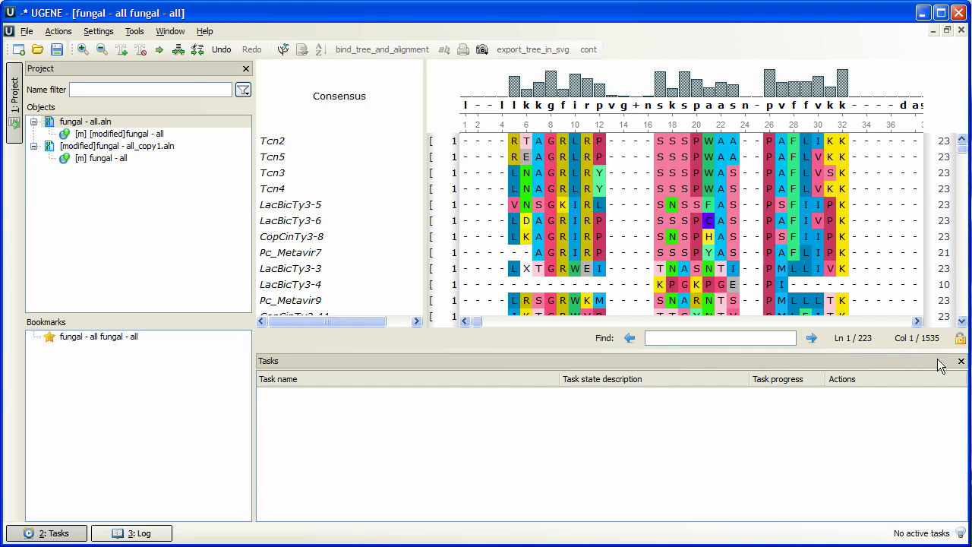
# Close the Tasks panel to show the 1535-column realigned alignment.
pyautogui.click(961, 360)
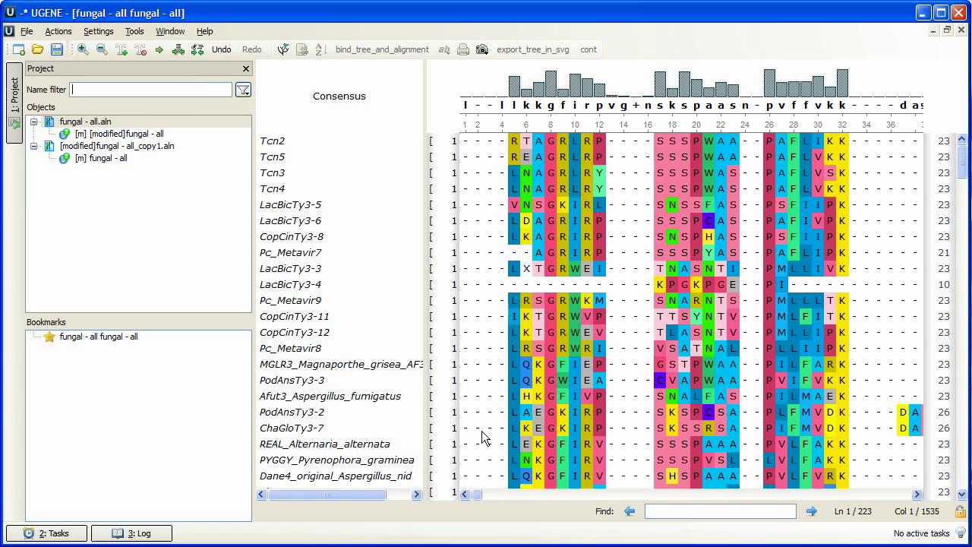
# Open the fungal - all_copy1 alignment and its Align with Kalign dialog.
pyautogui.doubleClick(102, 160)
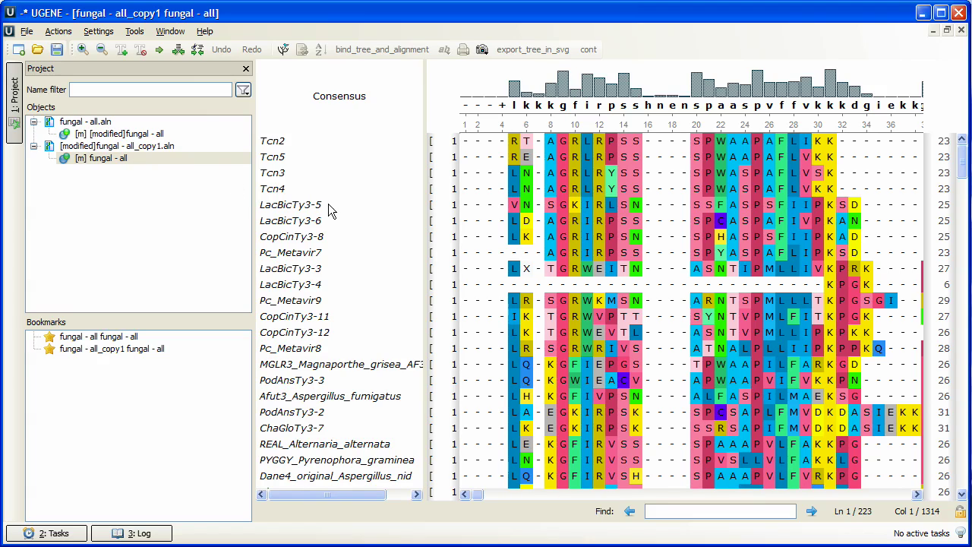
pyautogui.rightClick(471, 236)
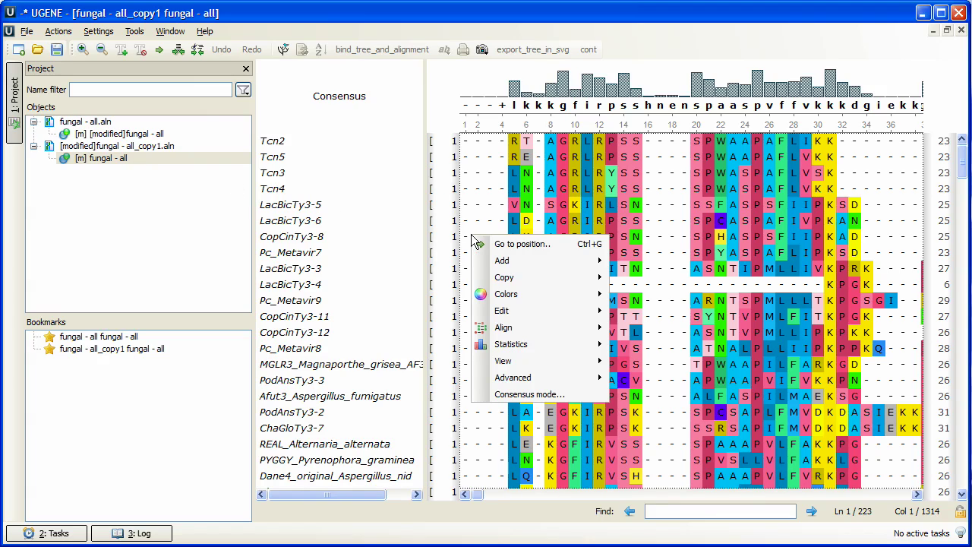
pyautogui.moveTo(534, 332)
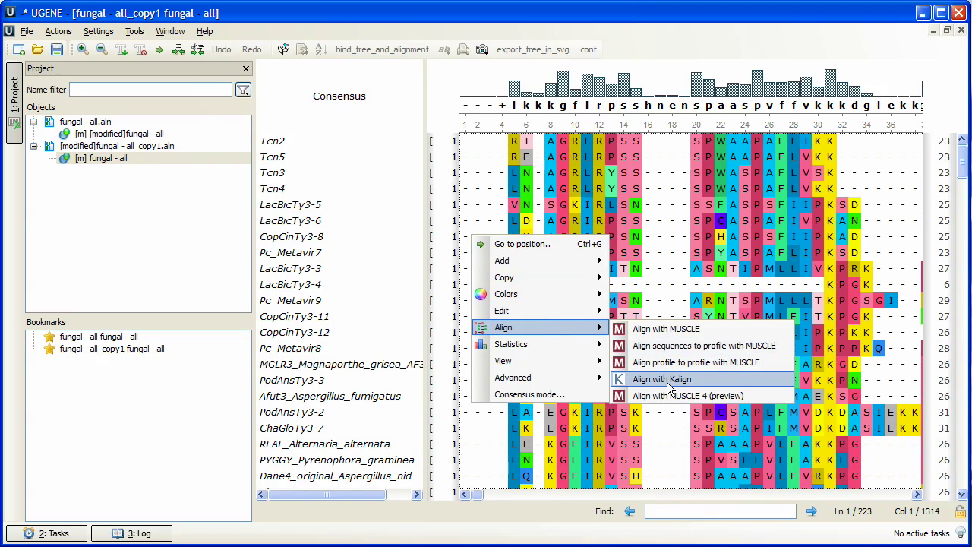
pyautogui.click(669, 383)
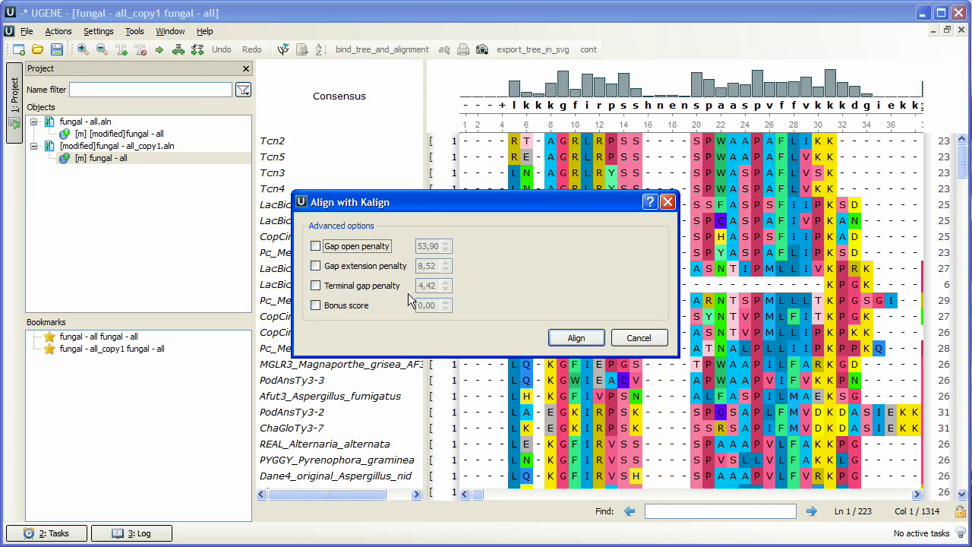
# Try a custom bonus score up to 3,00, then leave bonus score unchecked.
pyautogui.click(345, 306)
pyautogui.click(446, 302)
pyautogui.click(446, 302)
pyautogui.click(446, 302)
pyautogui.click(316, 306)
# Run Kalign on the copy and scroll across the resulting 3197-column alignment.
pyautogui.click(575, 339)
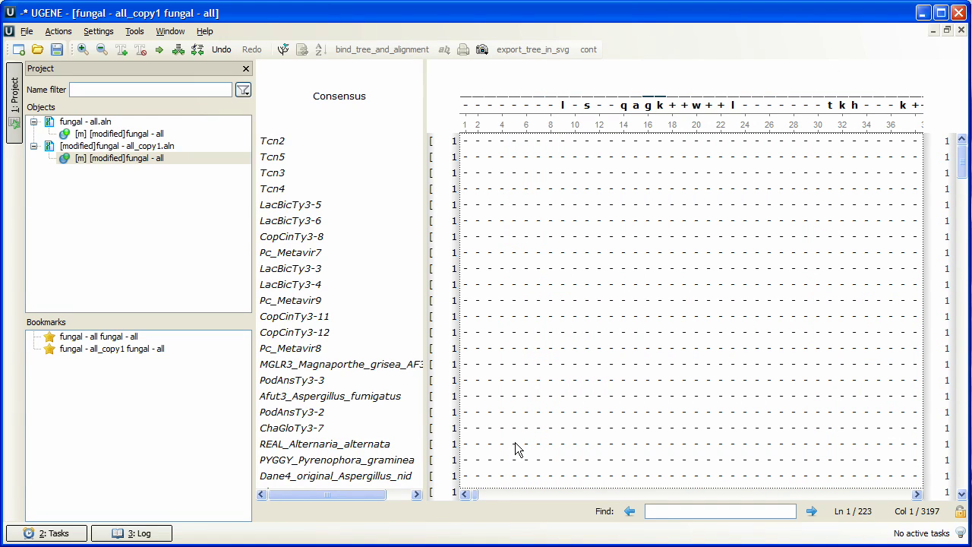
pyautogui.moveTo(478, 494); pyautogui.dragTo(543, 497)
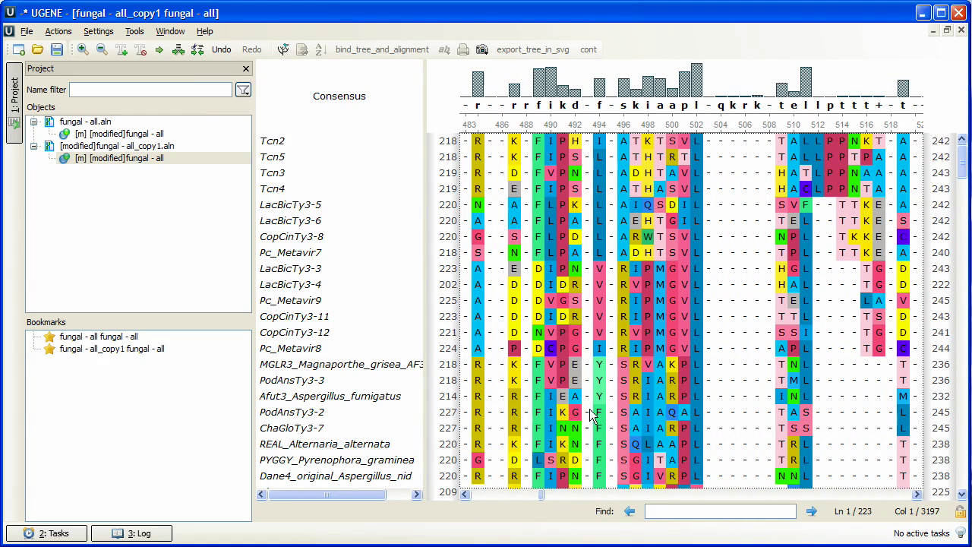